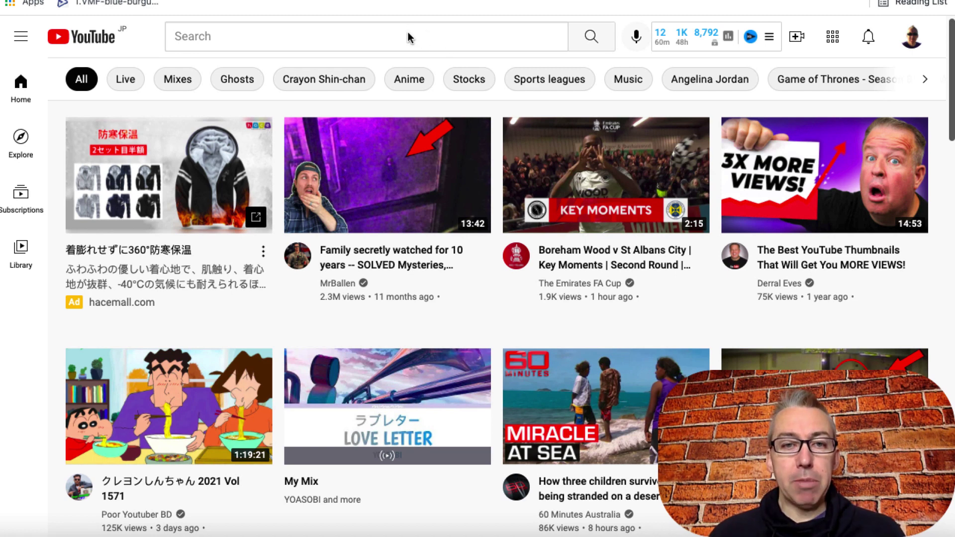
Look up YouTube search suggestions for "banana smoothie", then extend the query to "banana smoothie b"
left_click(362, 38)
type("ban")
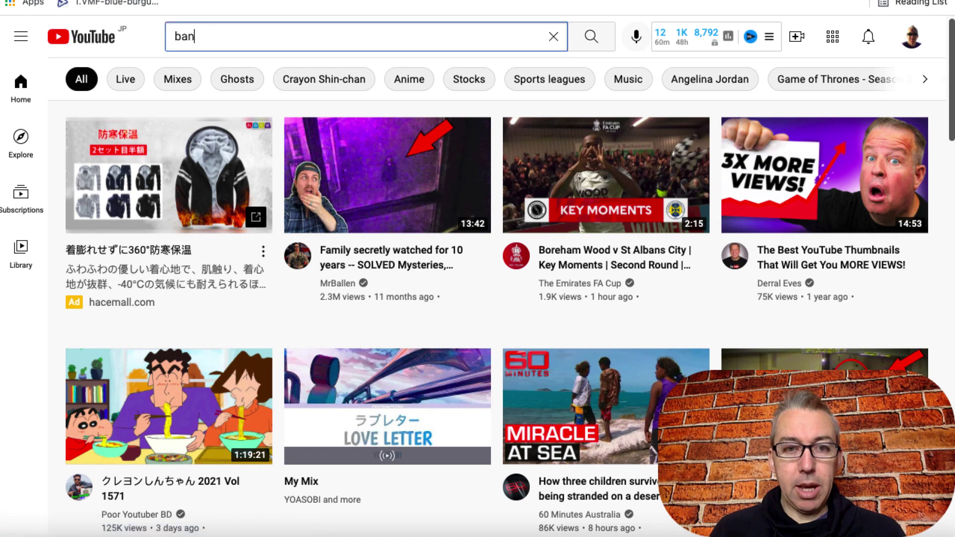
type("ana smoothie")
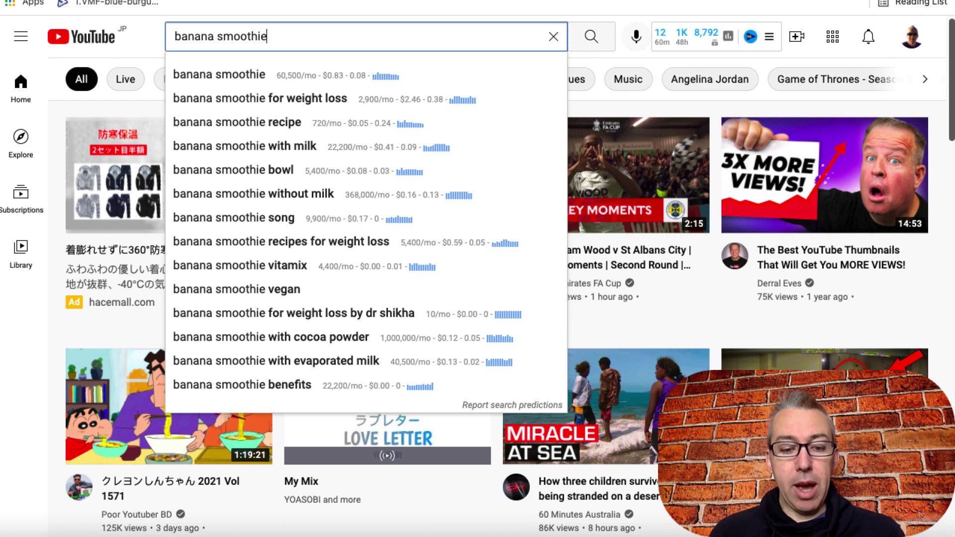
type("b")
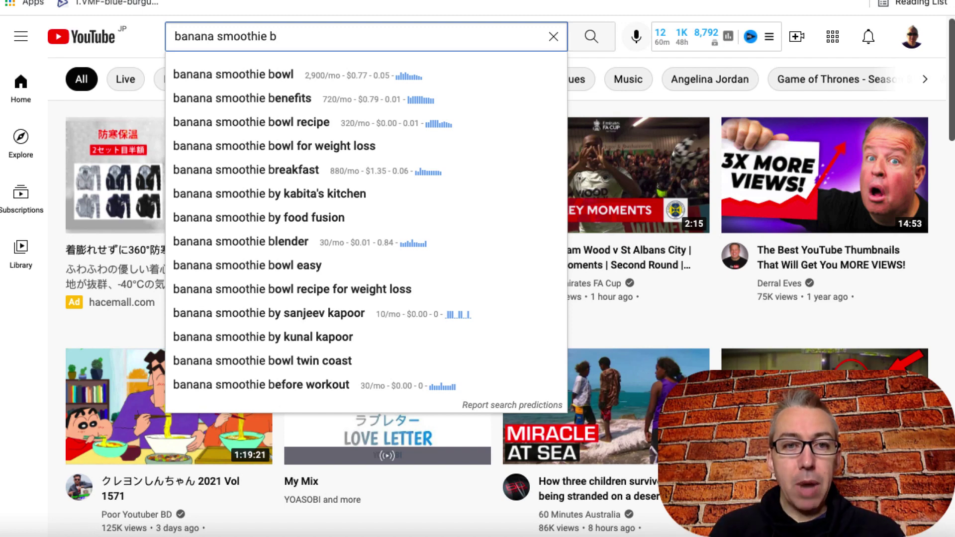
Remove the extra letter from the query and insert an underscore wildcard before "banana smoothie" to get other suggestions
key("BackSpace")
key("BackSpace")
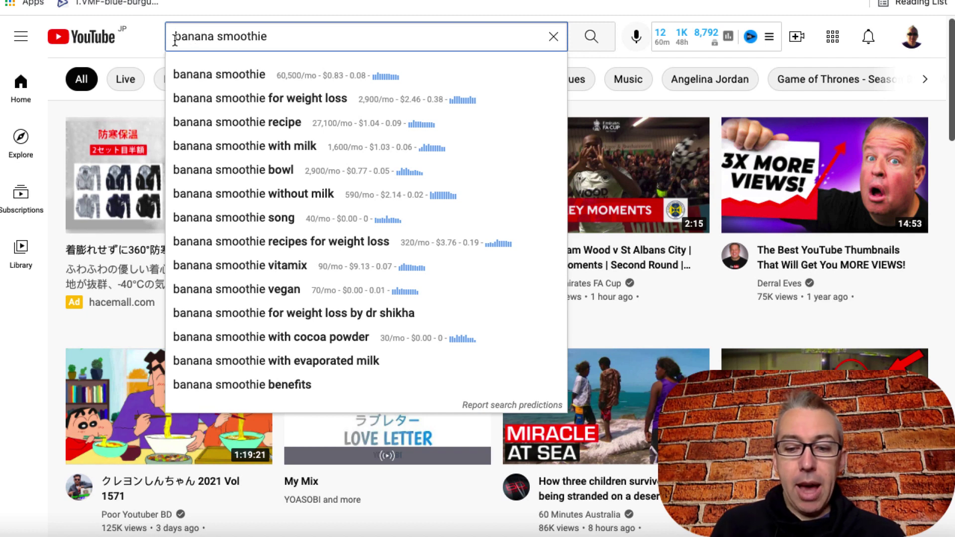
left_click(175, 40)
type("_")
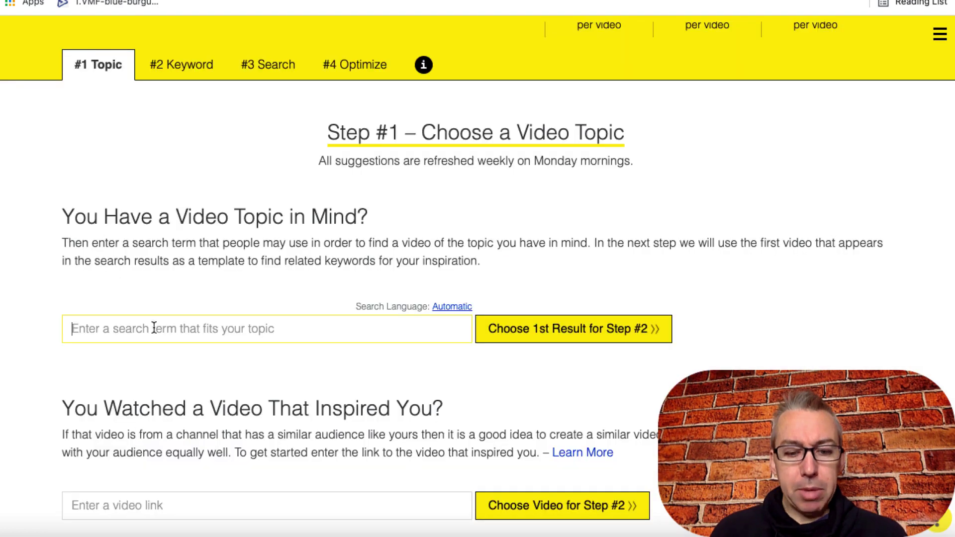
In Morningfame, enter "how to make banana smoothie with" as the topic and pick the suggestion "how to make banana smoothie with milk"
type("how to ")
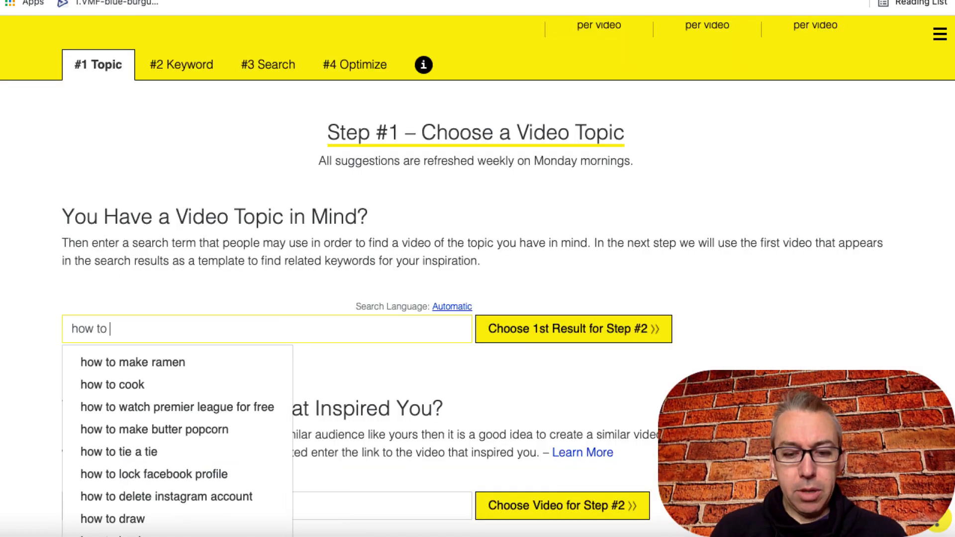
type("make banan")
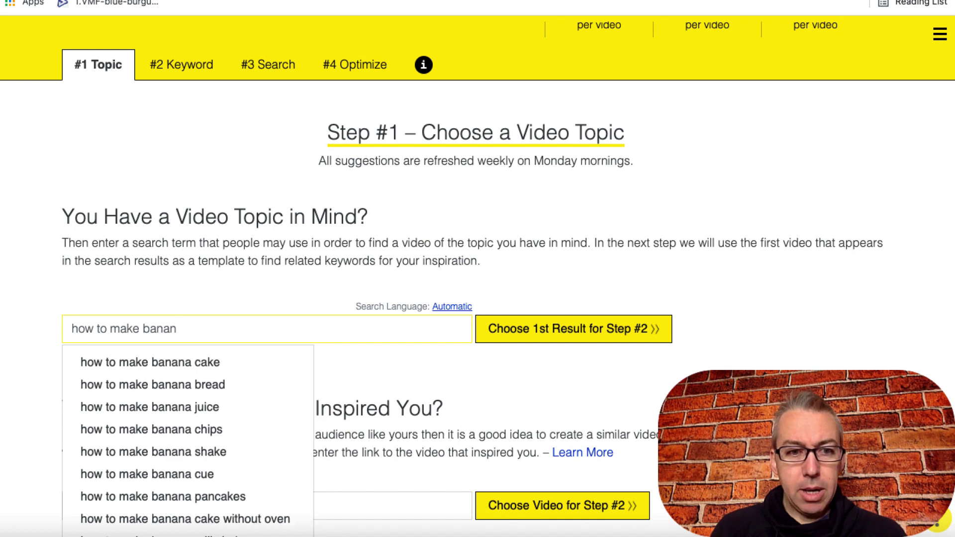
type("a smoothie")
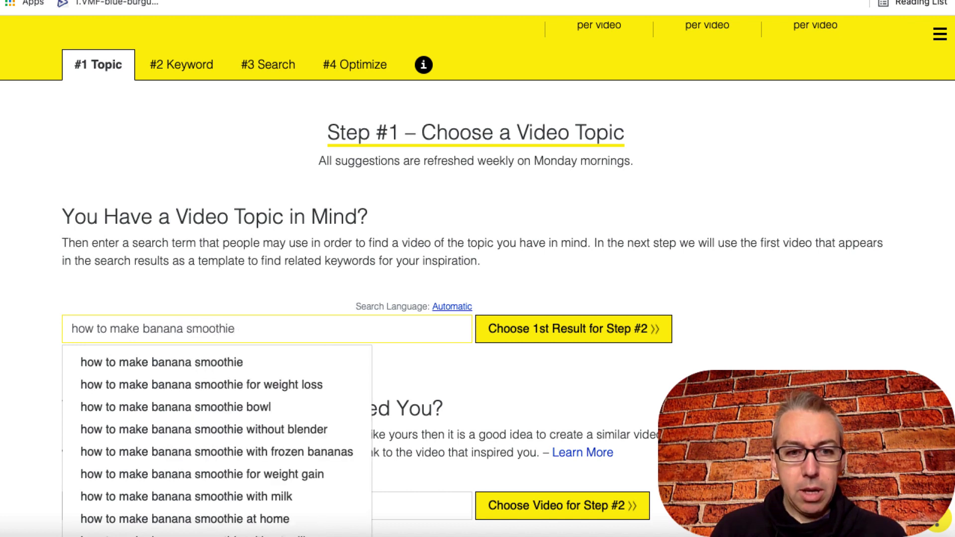
type(" with")
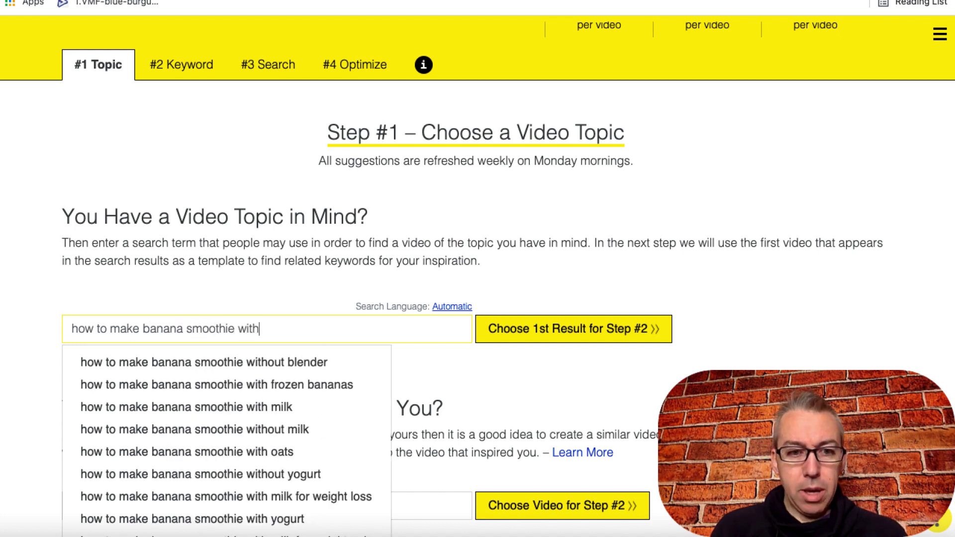
left_click(201, 408)
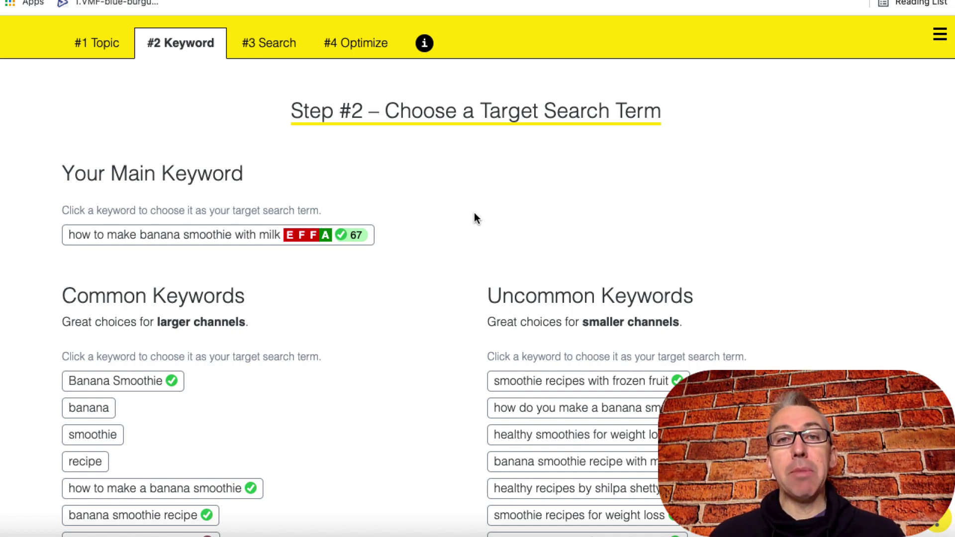
Open the ratings of the main keyword "how to make banana smoothie with milk" and choose it for Step #3
left_click(338, 235)
scroll(149, 359, "down", 1)
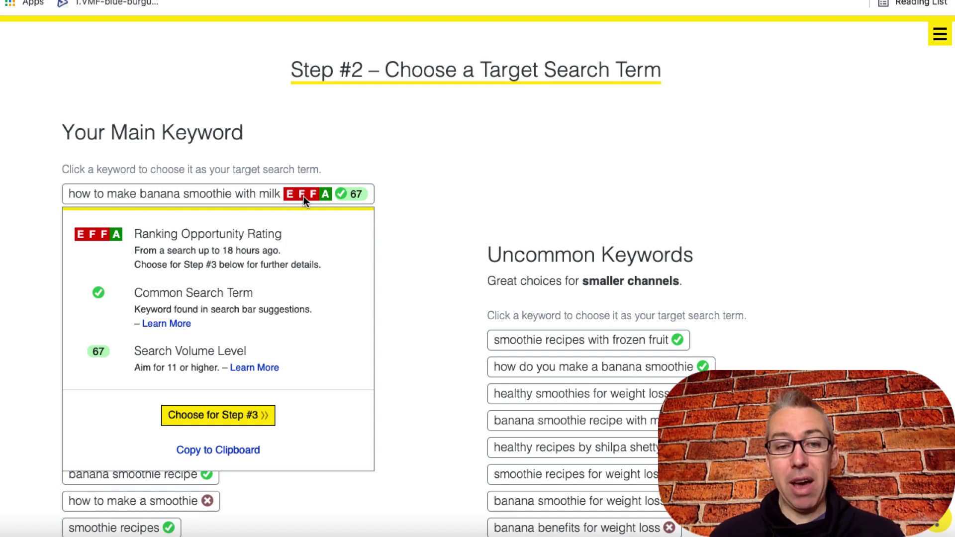
left_click(232, 415)
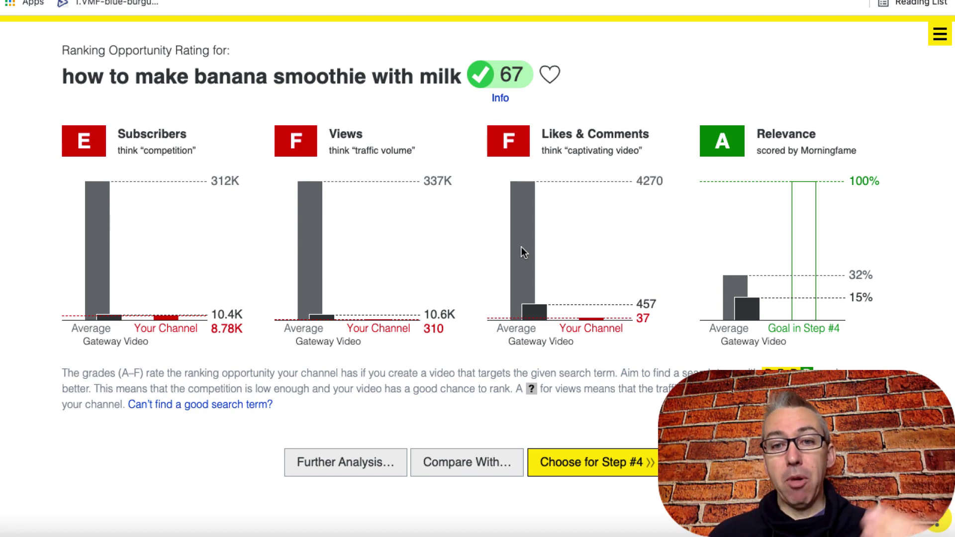
Examine the ranking search results and the gateway video for "how to make banana smoothie with milk"
scroll(522, 249, "down", 3)
scroll(522, 253, "down", 5)
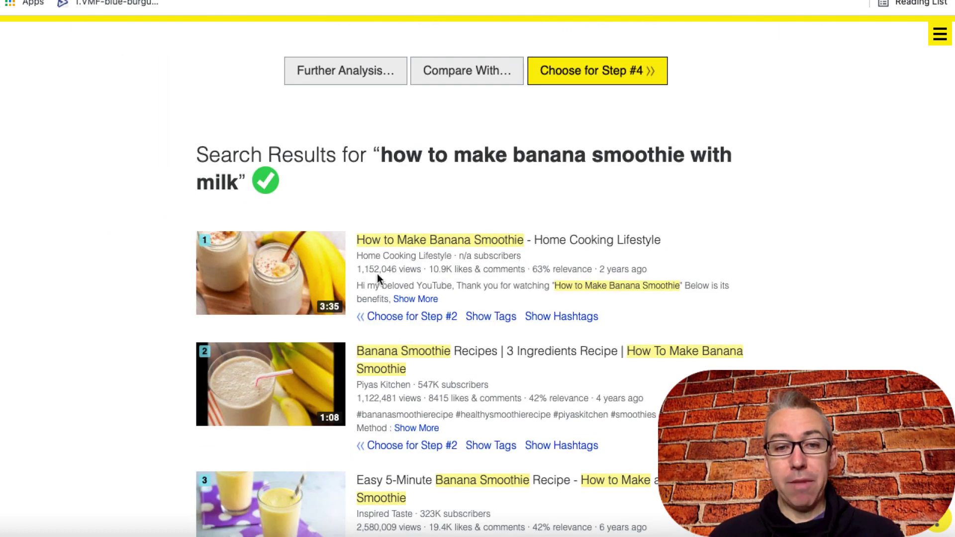
scroll(500, 278, "down", 3)
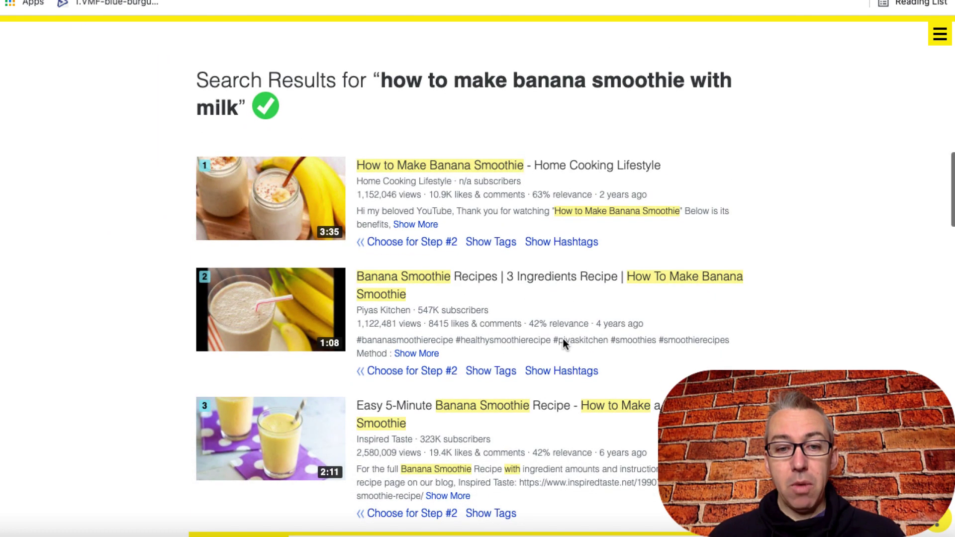
scroll(440, 336, "down", 10)
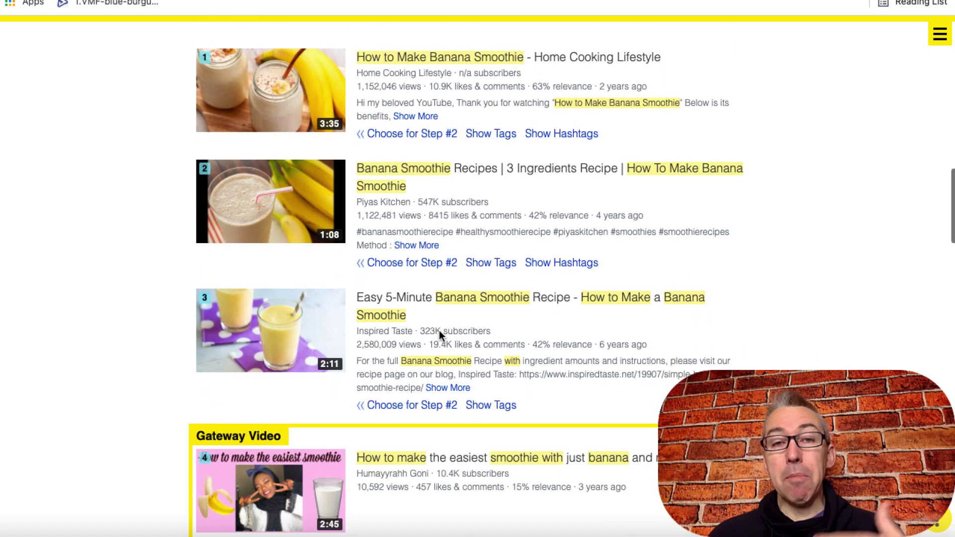
scroll(439, 331, "down", 2)
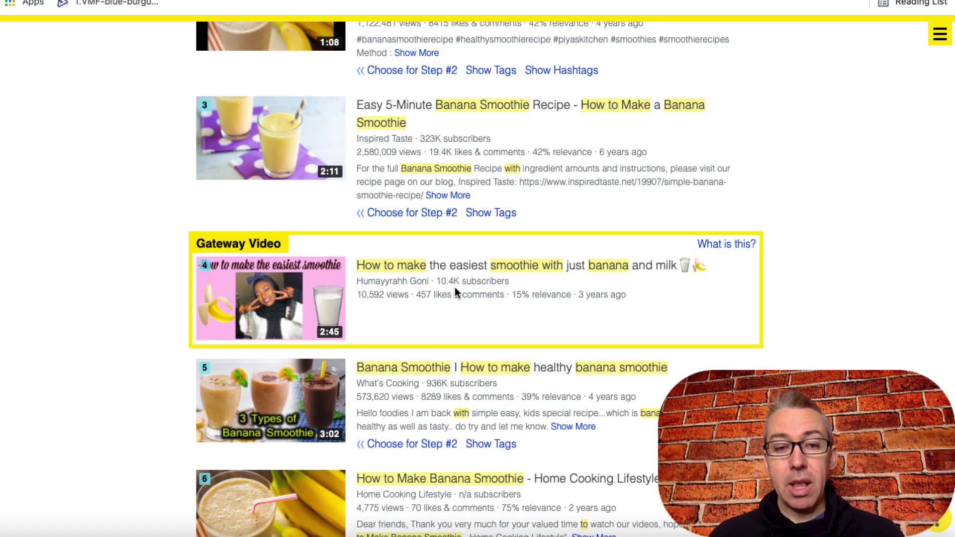
scroll(464, 278, "up", 4)
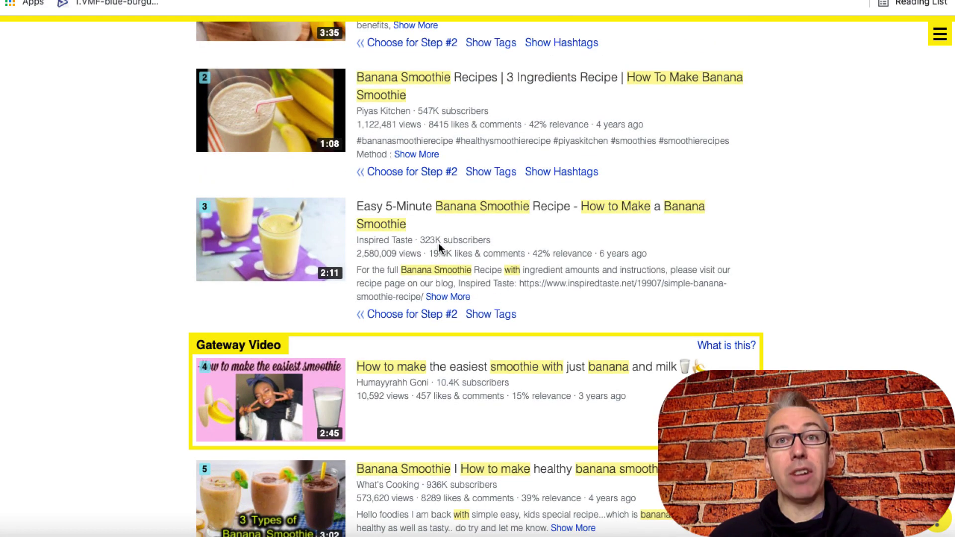
scroll(438, 245, "up", 20)
scroll(440, 250, "up", 7)
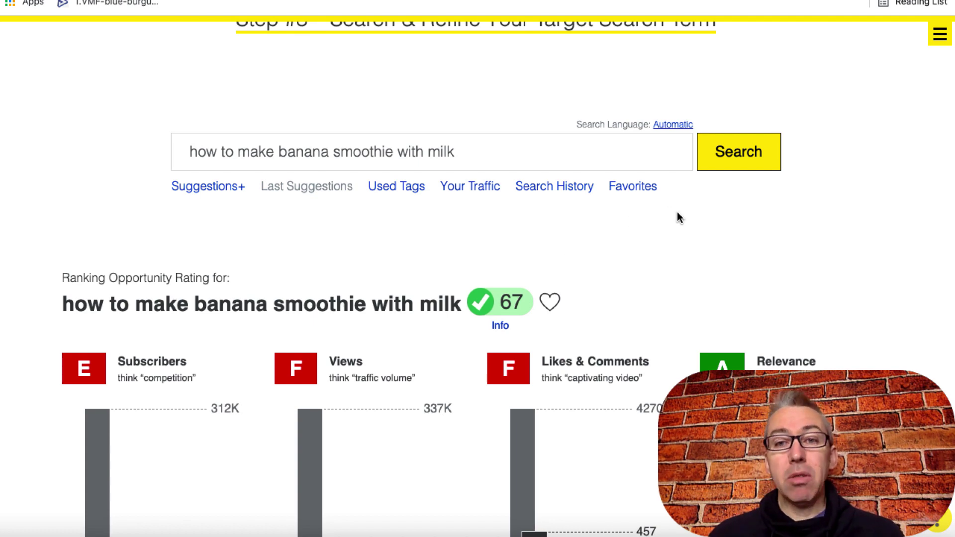
scroll(679, 216, "up", 5)
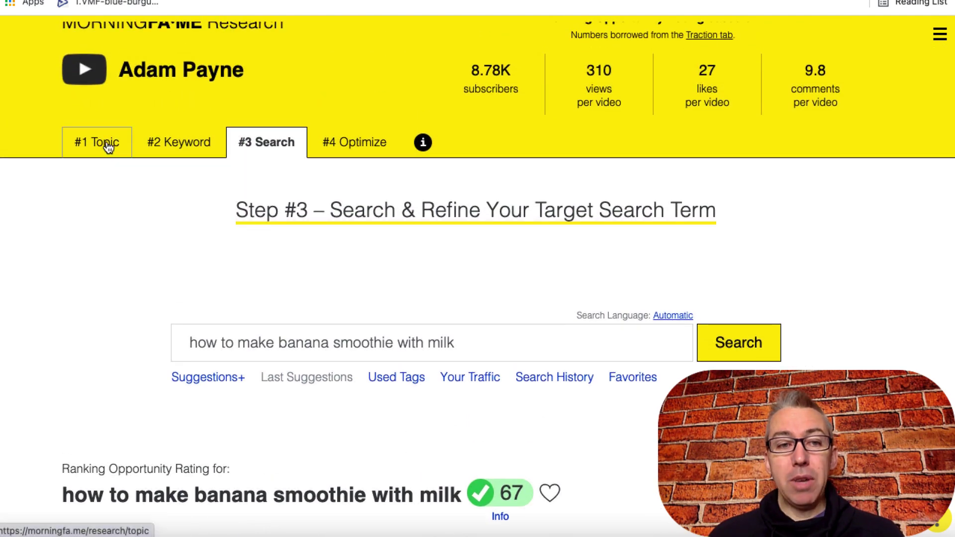
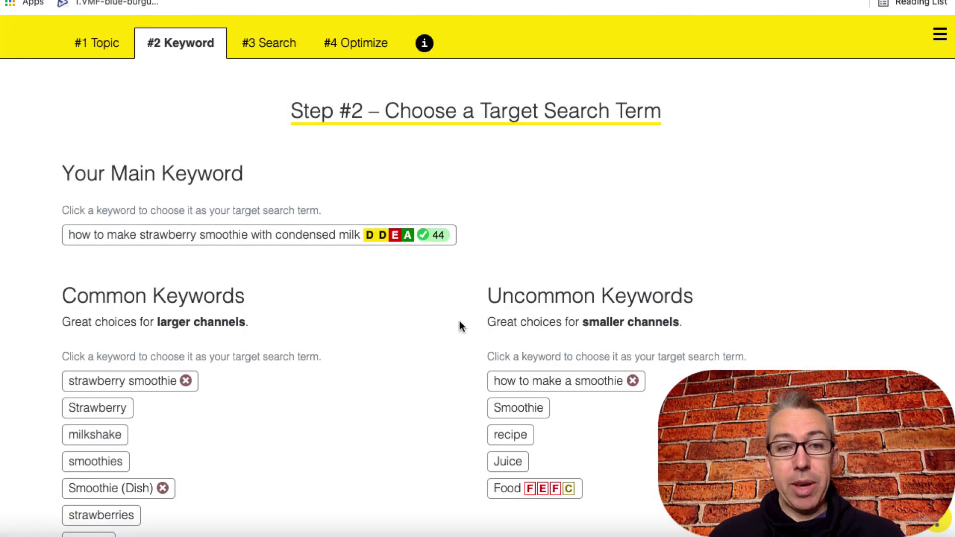
Choose the main keyword "how to make strawberry smoothie with condensed milk" for Step #3
scroll(459, 321, "down", 1)
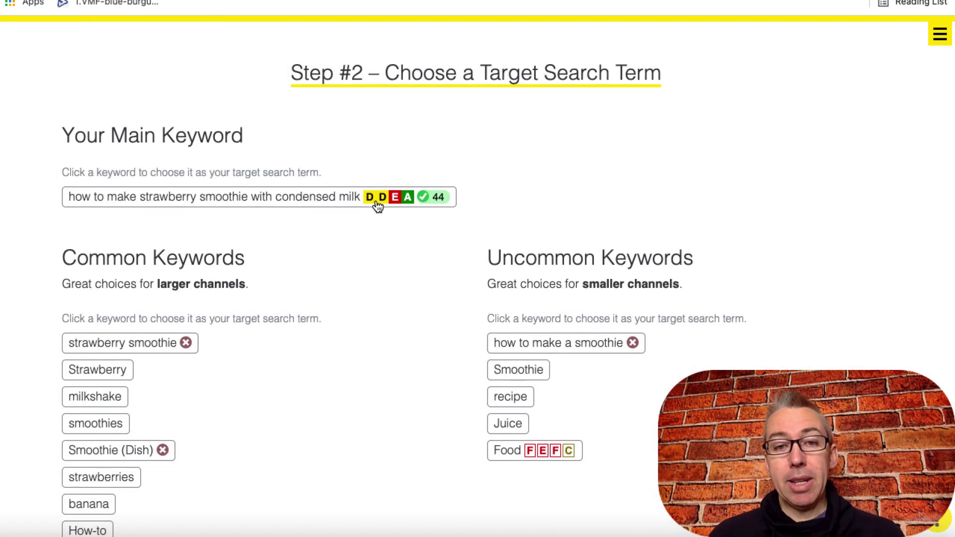
scroll(396, 259, "down", 2)
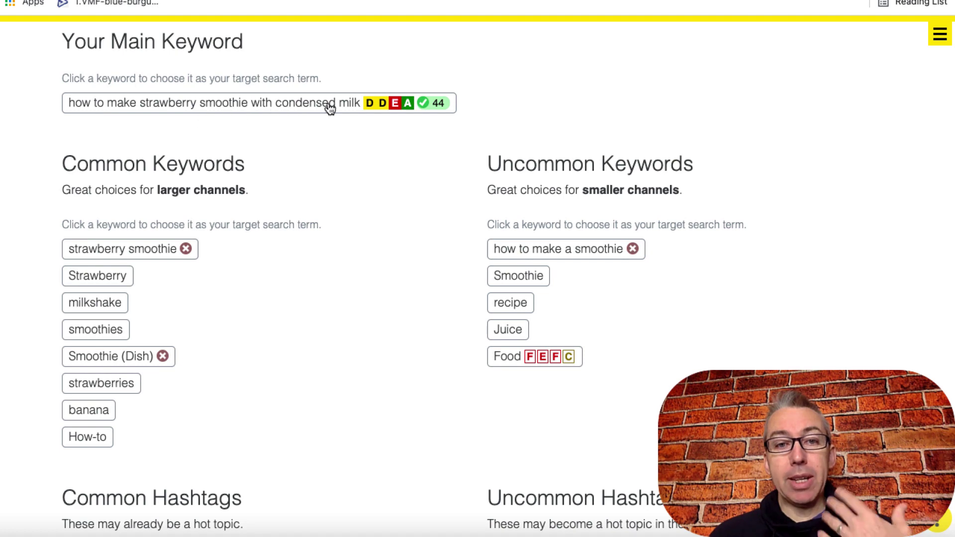
left_click(348, 105)
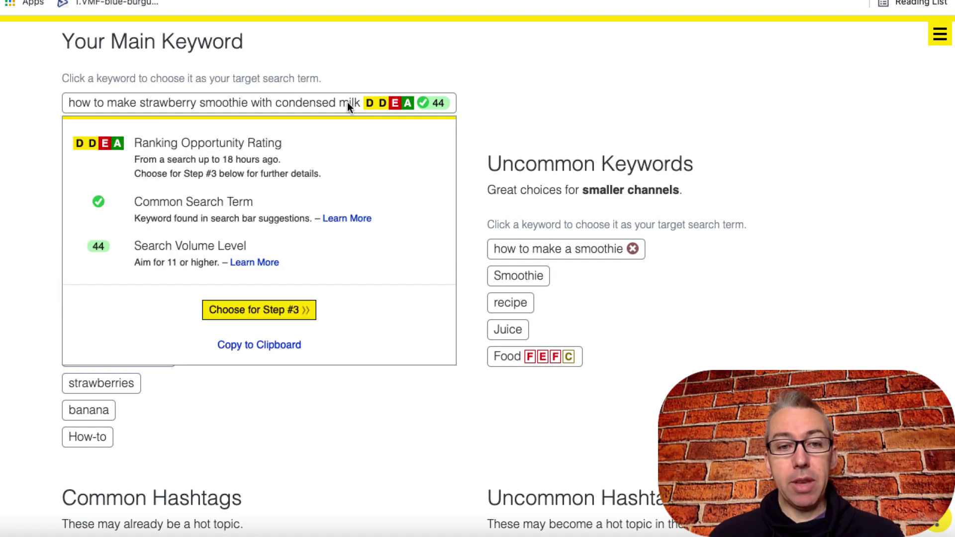
left_click(266, 310)
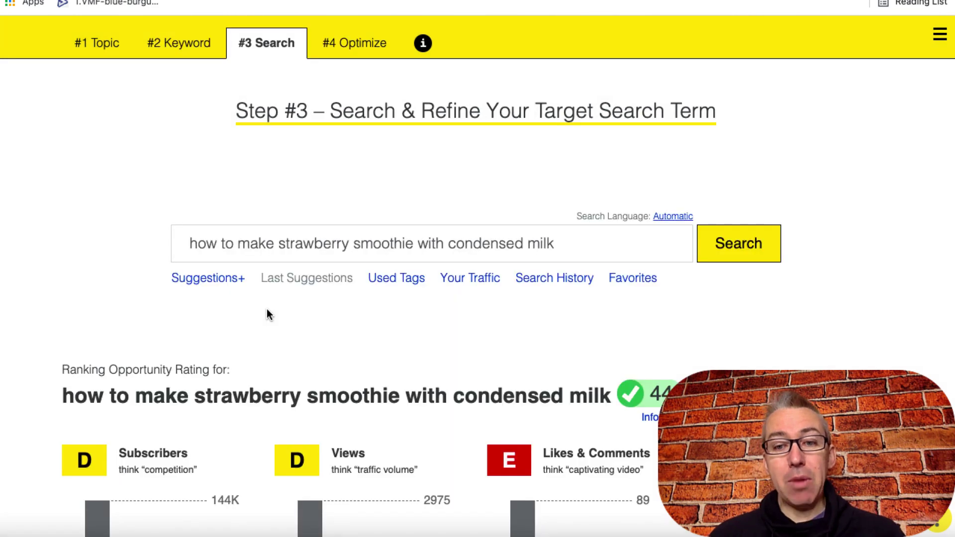
Review the strawberry smoothie term's ranking opportunity rating and search results, and choose the term for Step #4
scroll(318, 325, "down", 7)
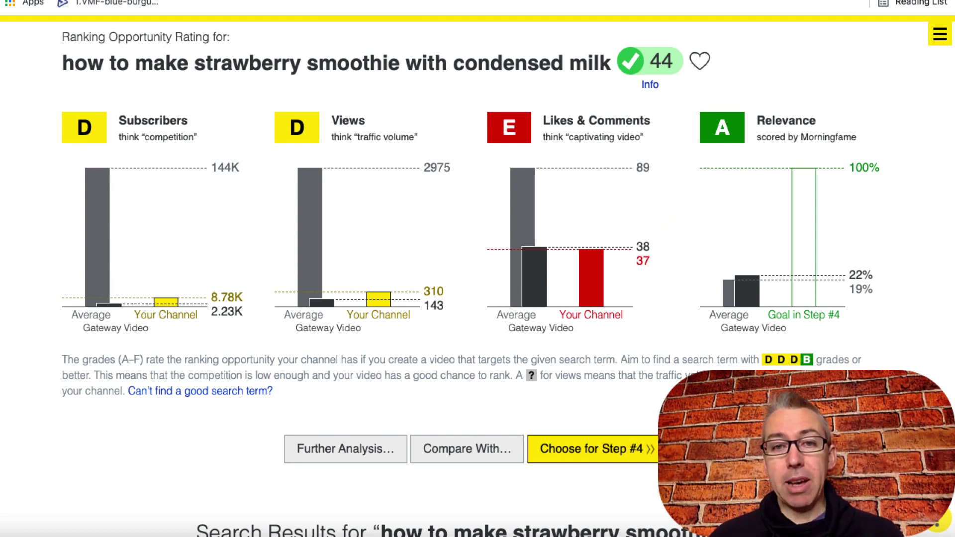
scroll(478, 279, "down", 8)
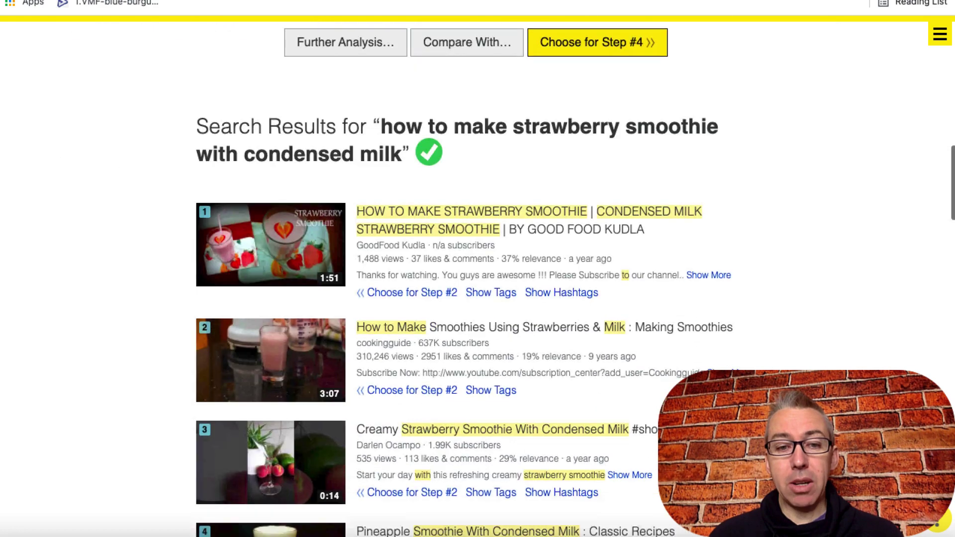
scroll(477, 278, "down", 4)
scroll(477, 279, "up", 10)
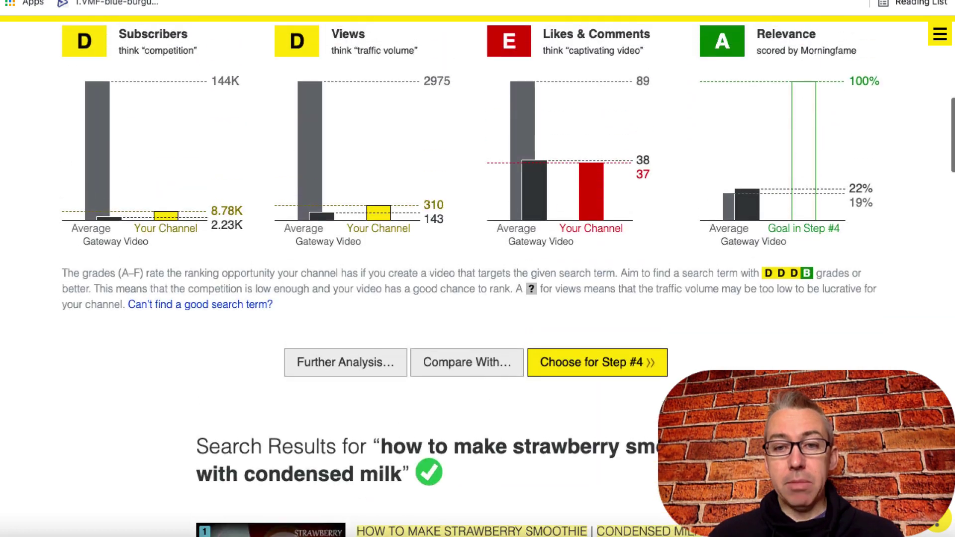
left_click(600, 363)
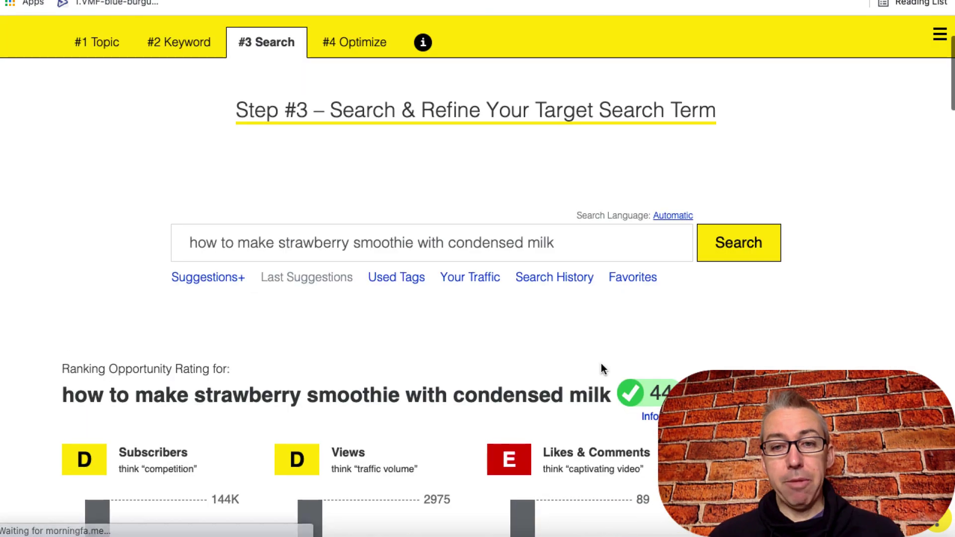
Copy the video title "How To Make Strawberry Smoothie With Condensed Milk" into the empty description
scroll(601, 368, "down", 2)
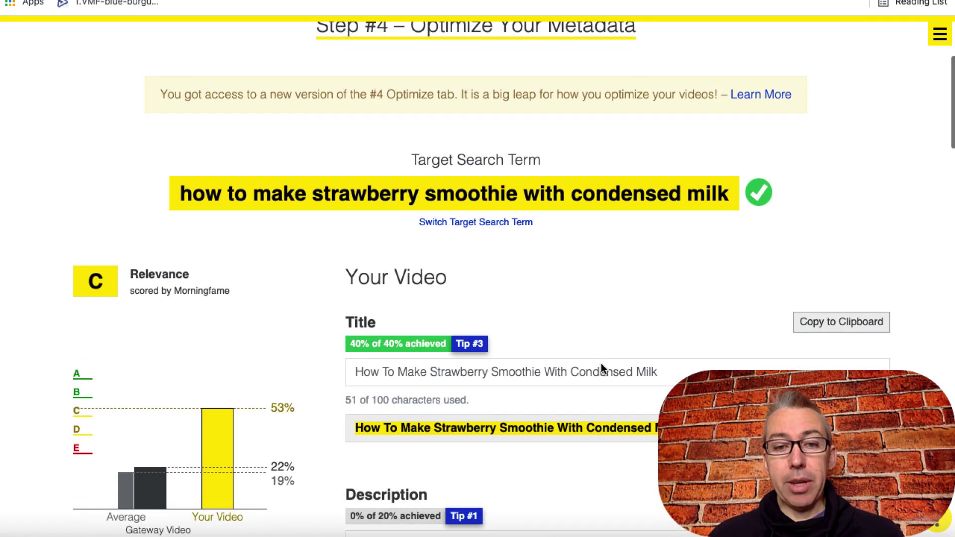
scroll(601, 363, "down", 5)
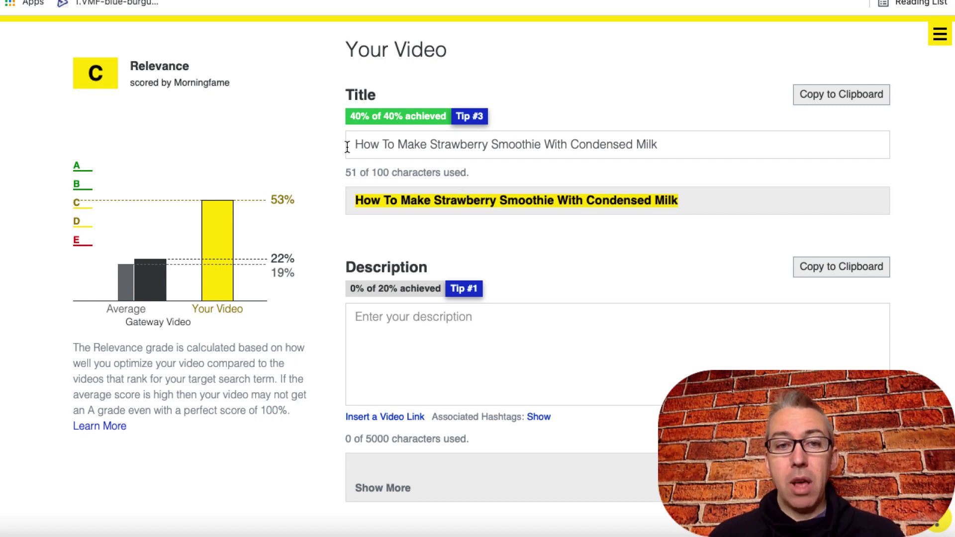
left_click_drag(350, 144, 695, 170)
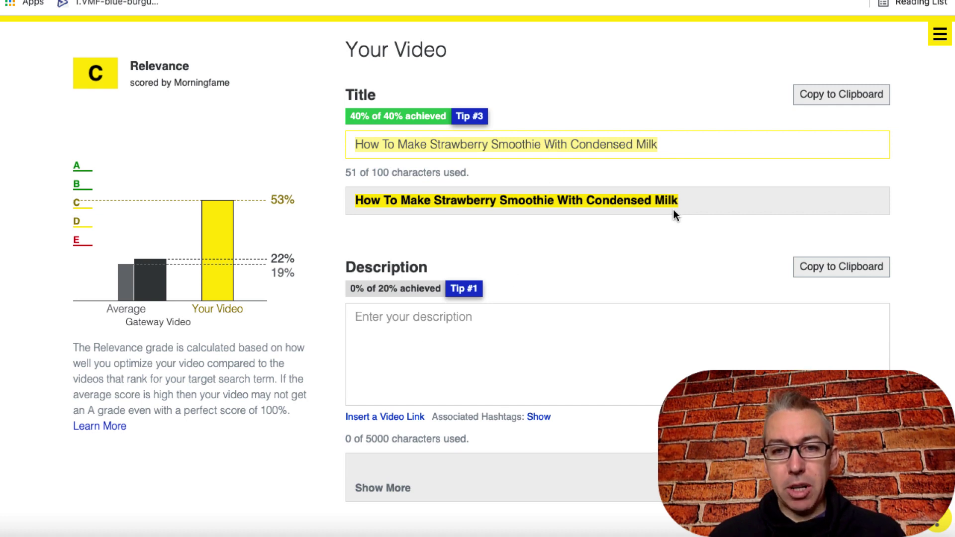
left_click_drag(663, 147, 395, 145)
left_click_drag(469, 145, 349, 144)
key("ctrl+c")
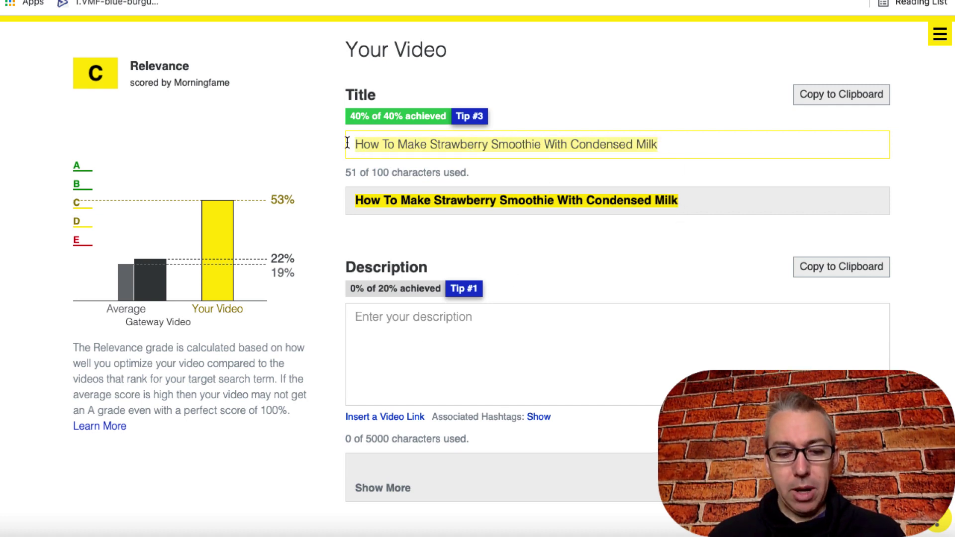
left_click(370, 326)
key("ctrl+v")
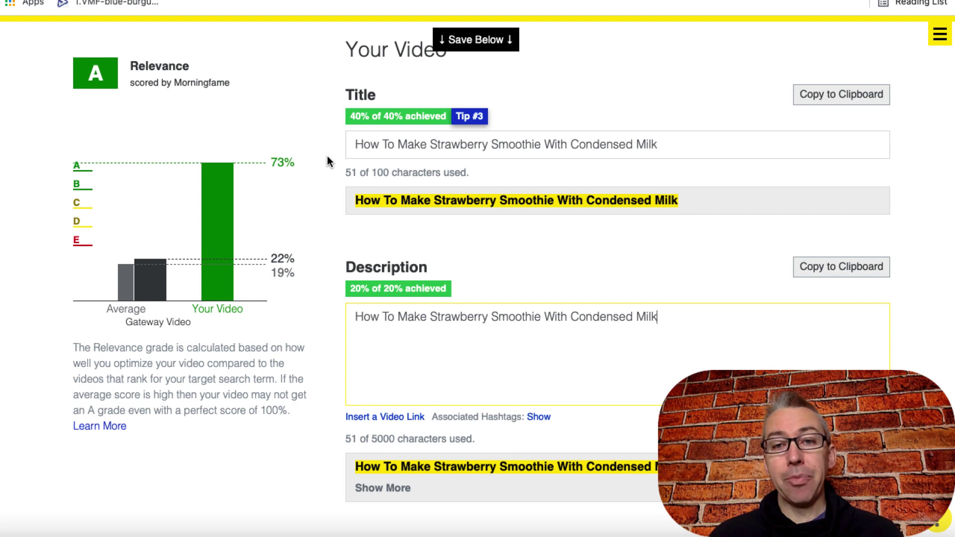
Delete "How To Make" from the beginning of the video title to test its effect on the relevance grade
left_click(659, 144)
left_click_drag(662, 144, 300, 144)
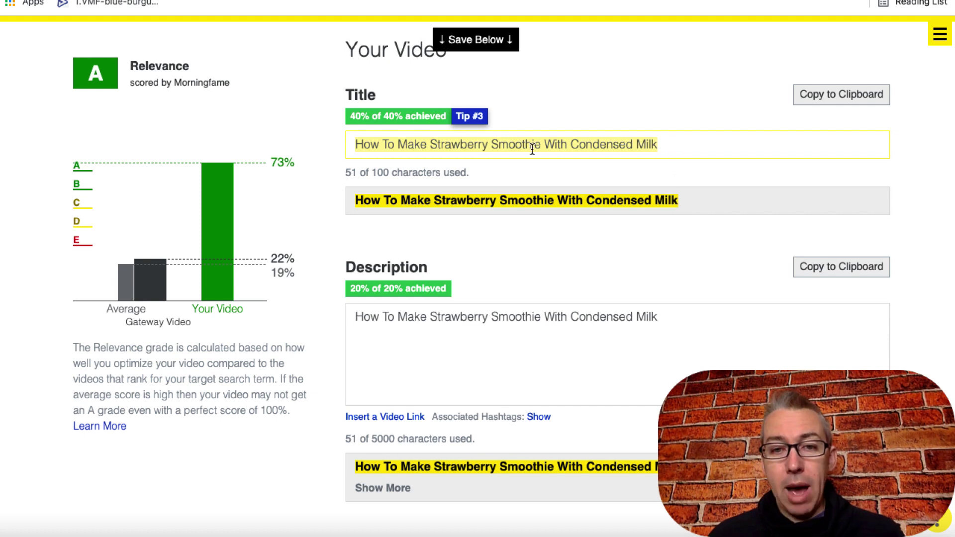
left_click(676, 145)
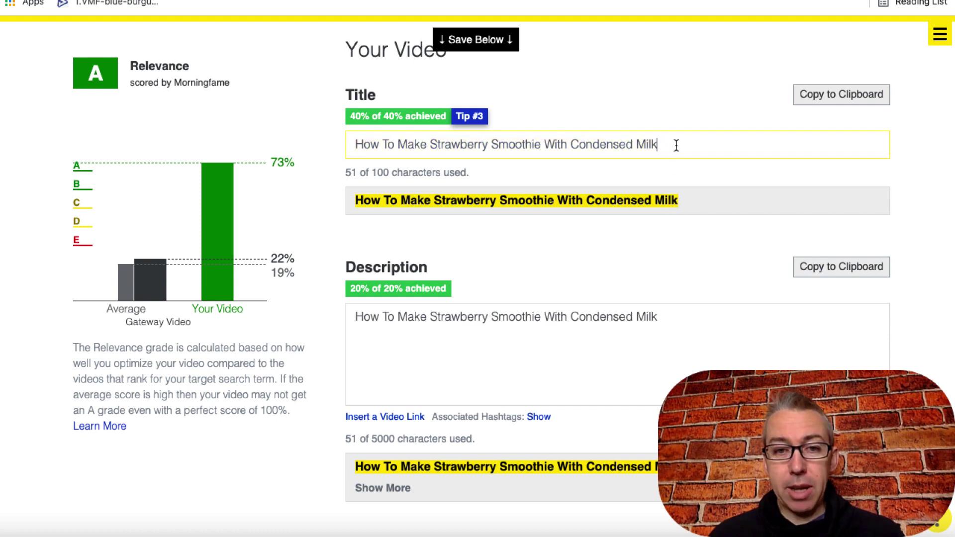
left_click_drag(428, 145, 330, 145)
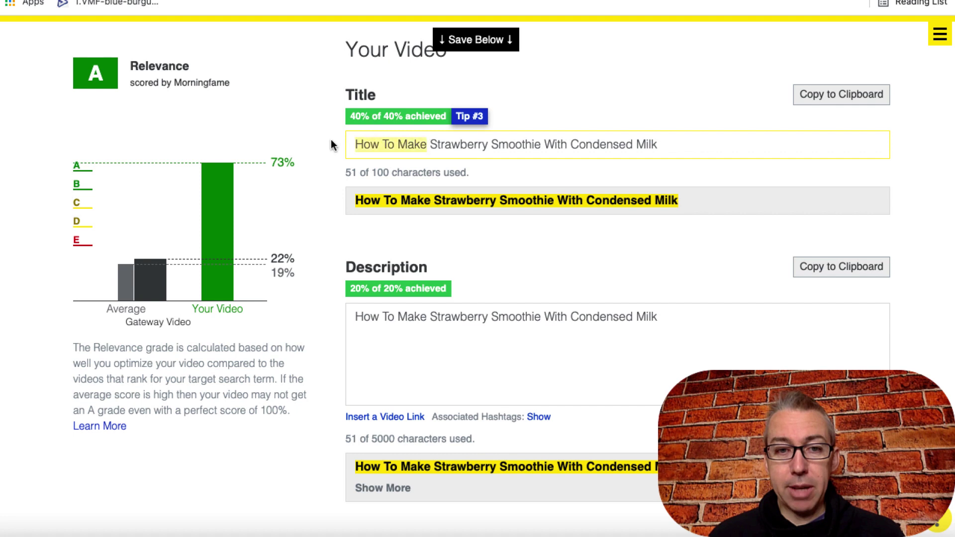
key("BackSpace")
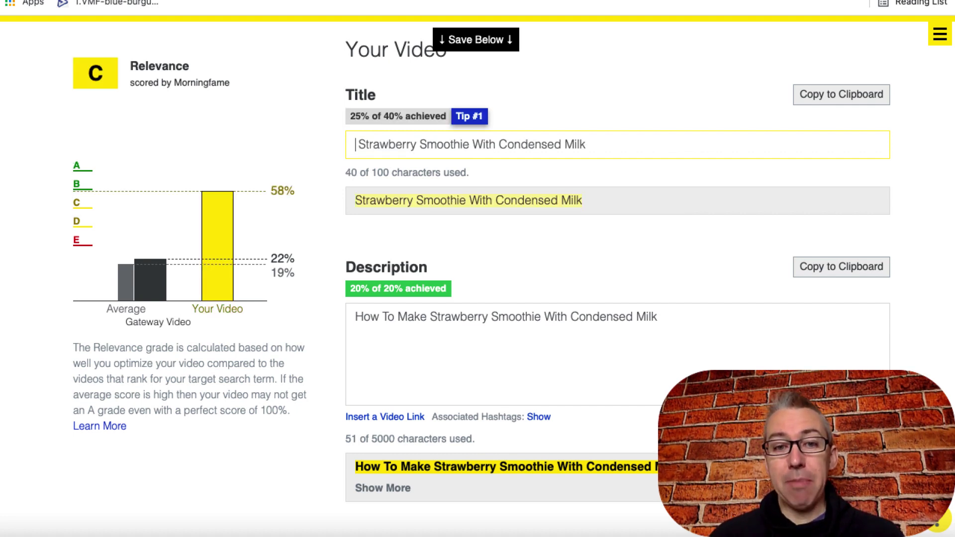
Restore "How To Make" at the start of the title by copying the phrase from the description
left_click_drag(429, 318, 352, 316)
key("ctrl+c")
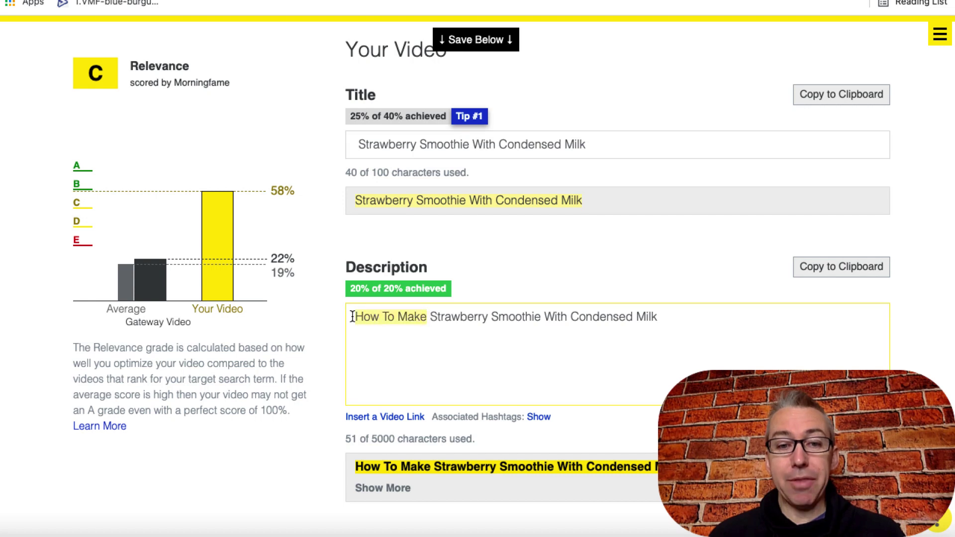
left_click(359, 144)
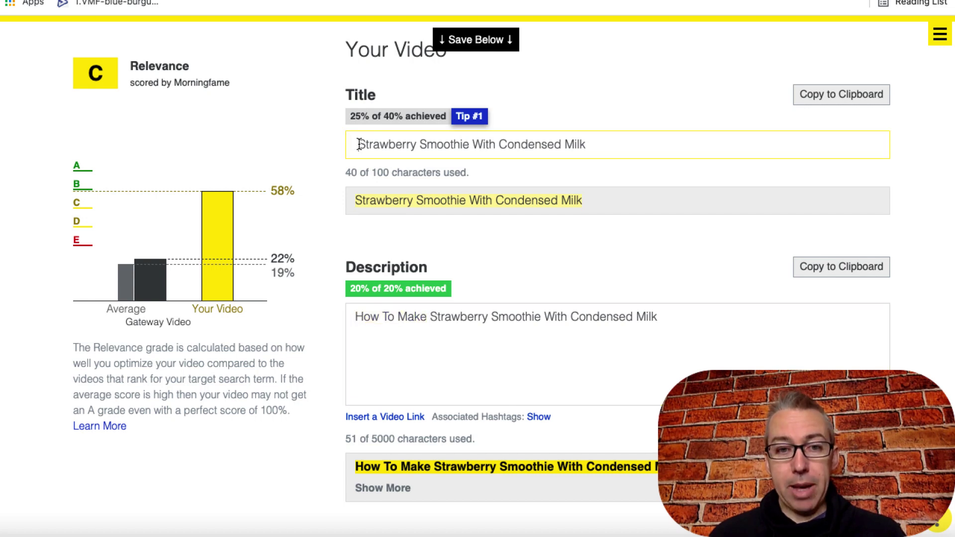
key("ctrl+v")
Append "- Amazing" to the end of the video title, after "Condensed Milk"
left_click(687, 146)
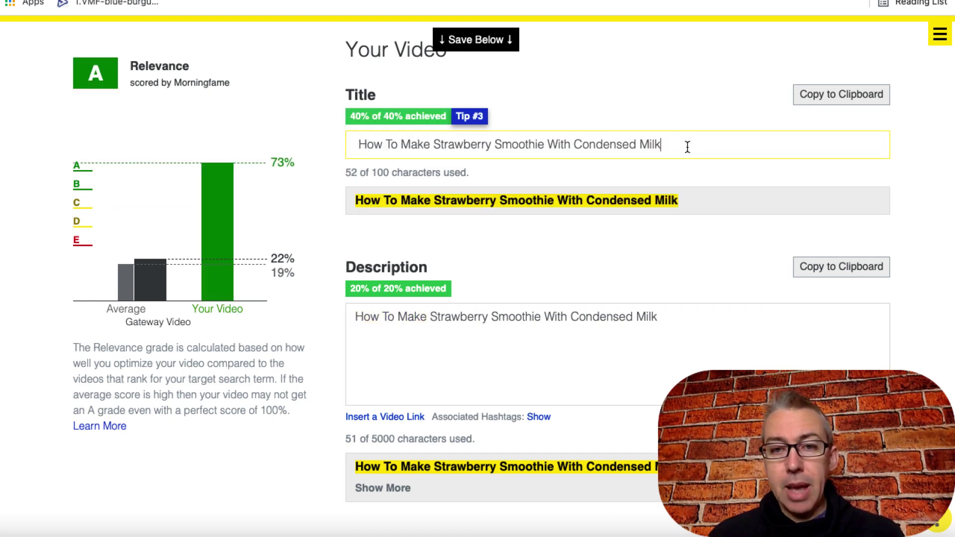
type("- ")
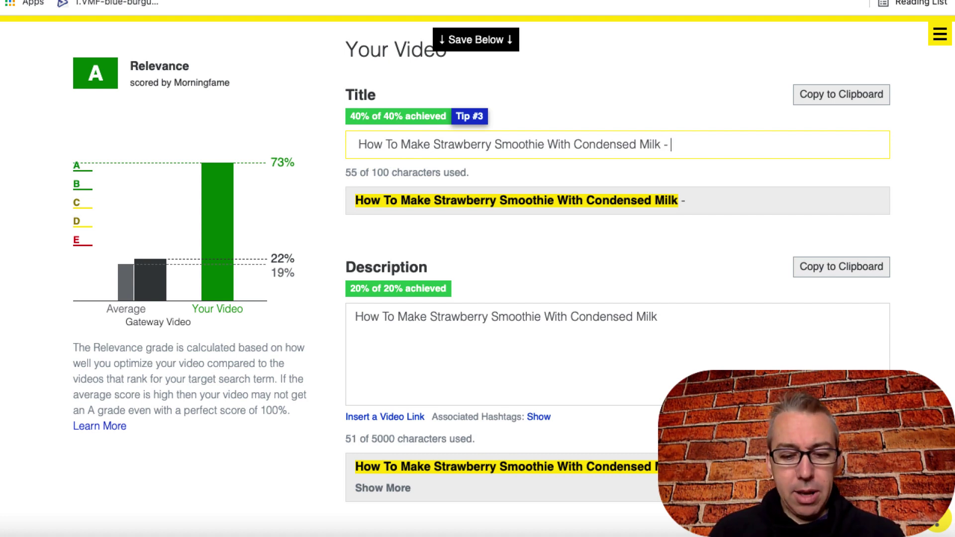
type("Amazing")
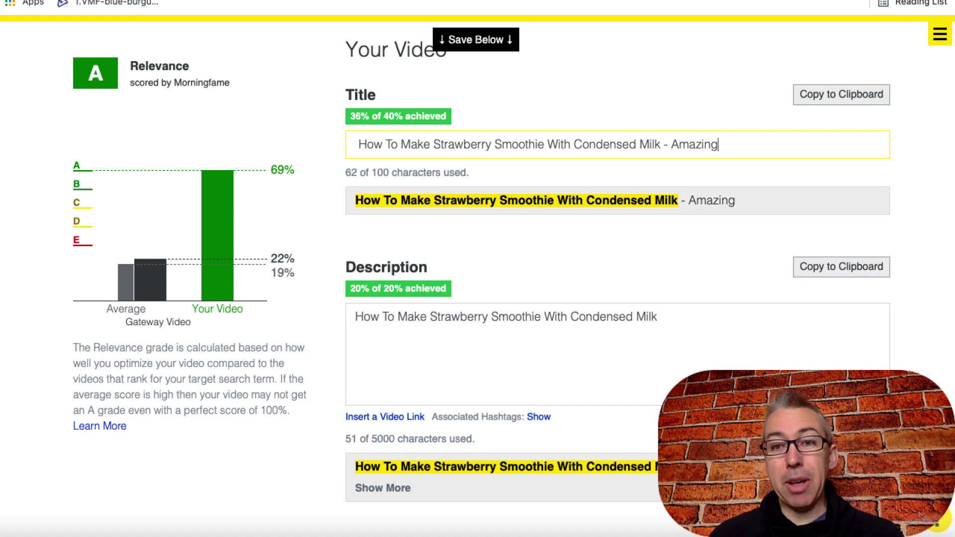